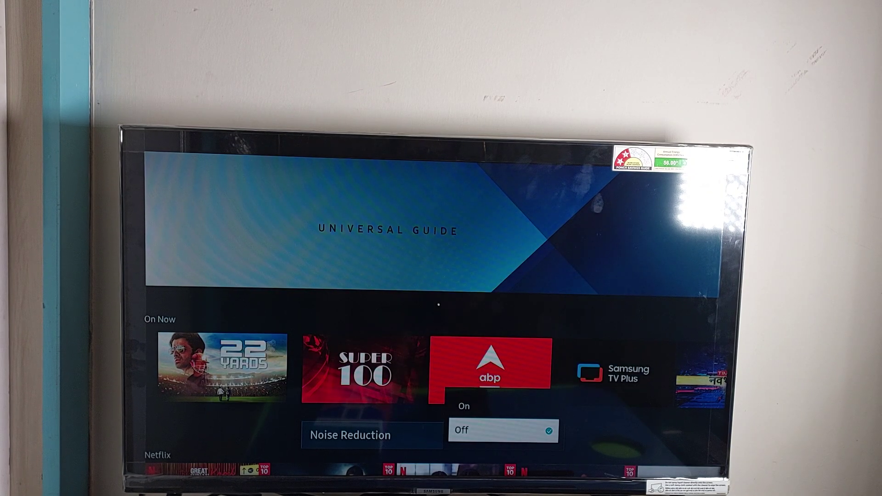
Move the highlight from Off to On in the Noise Reduction choice list
key(Up)
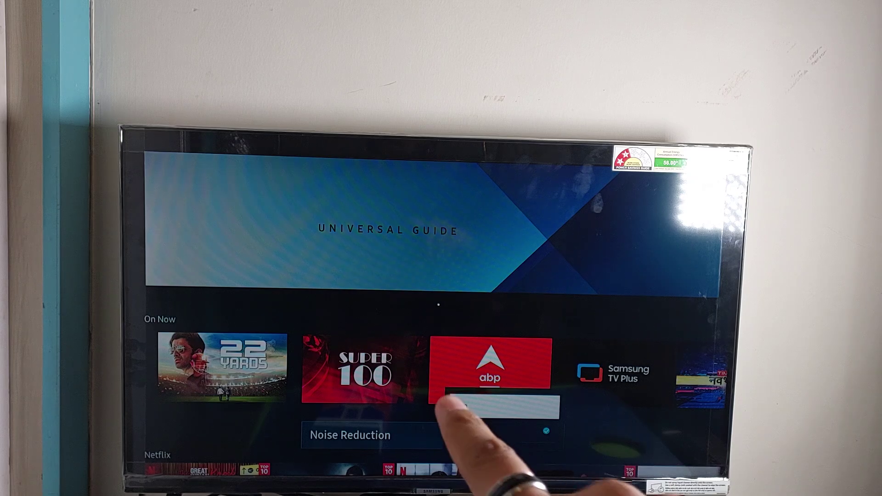